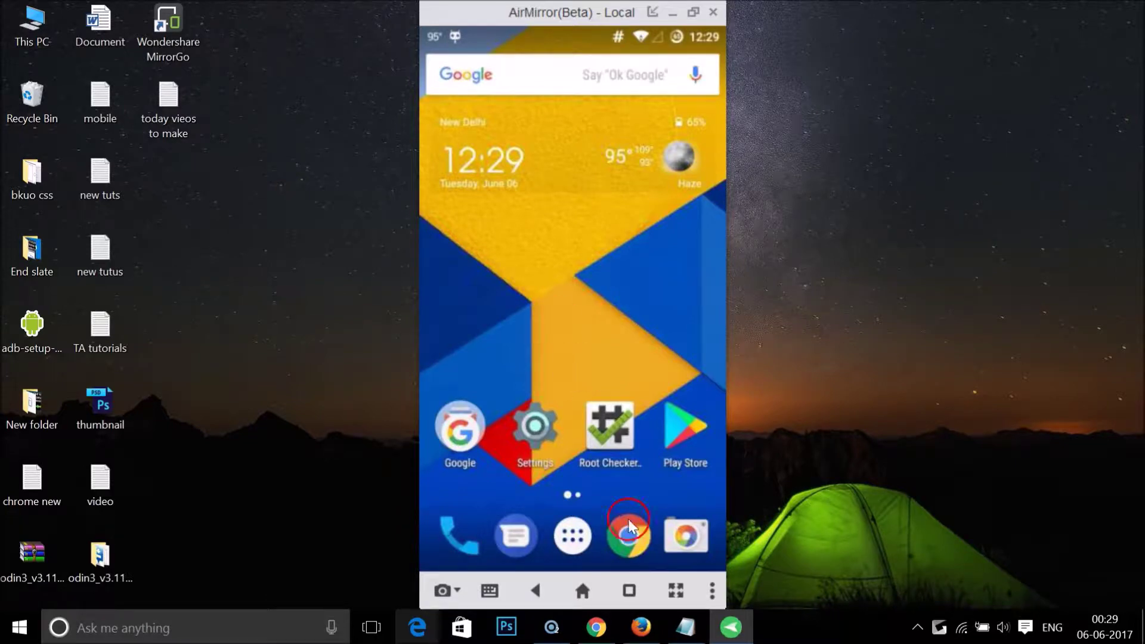
Launch Chrome from the phone's dock and activate its search bar
{"action": "left_click", "coordinate": [629, 535]}
{"action": "left_click", "coordinate": [586, 279]}
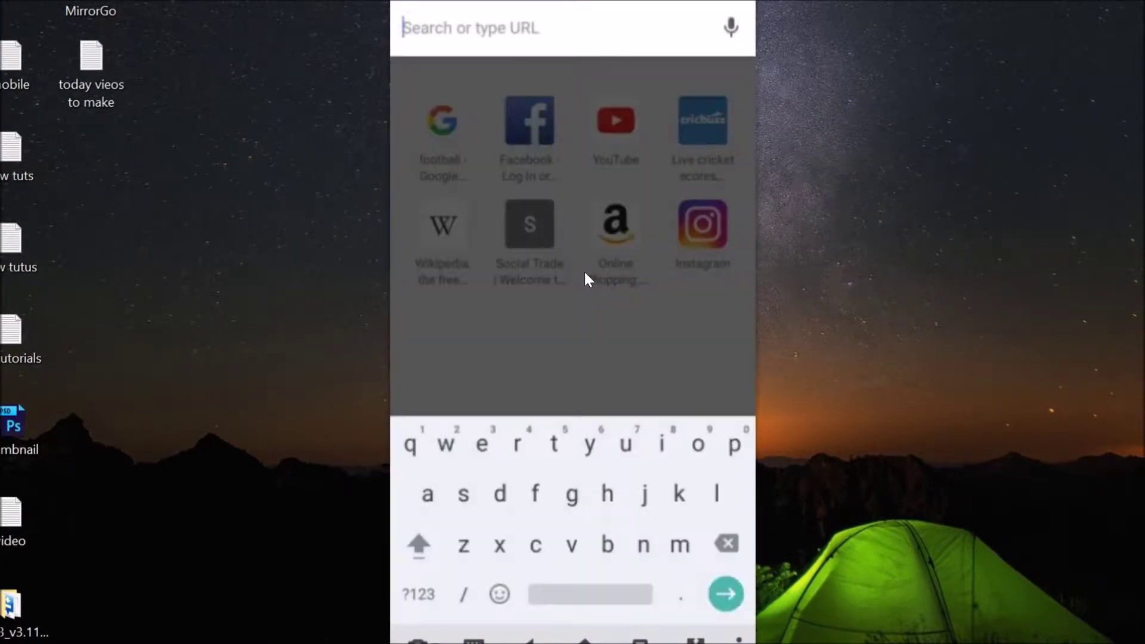
{"action": "type", "text": "f"}
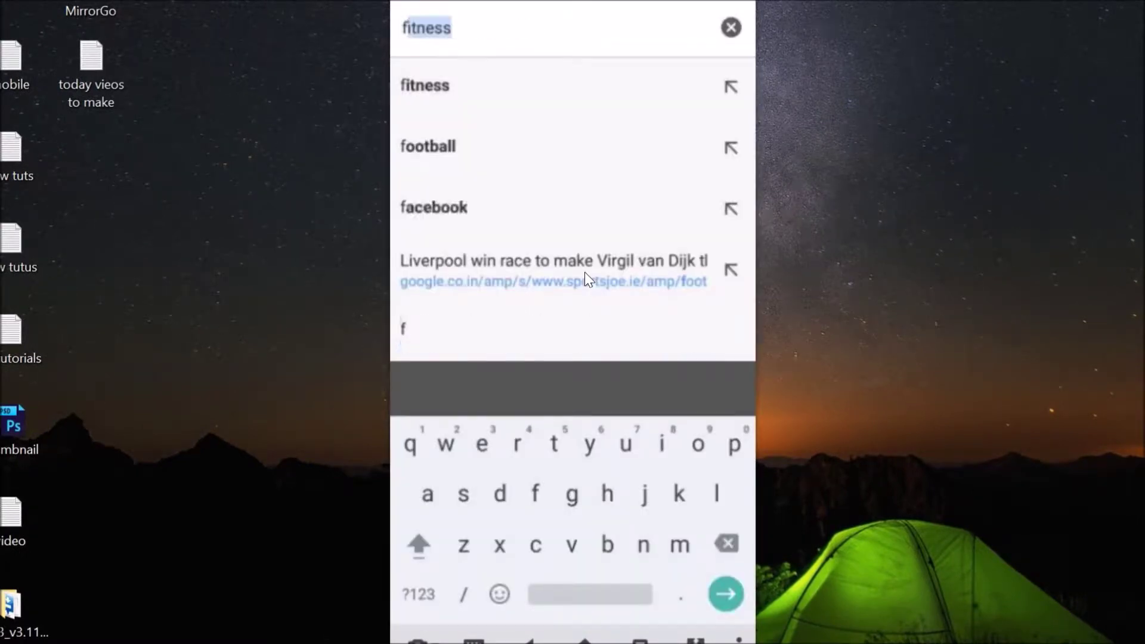
Search Google for 'fitness' and open the Men's Fitness result
{"action": "key", "text": "Return"}
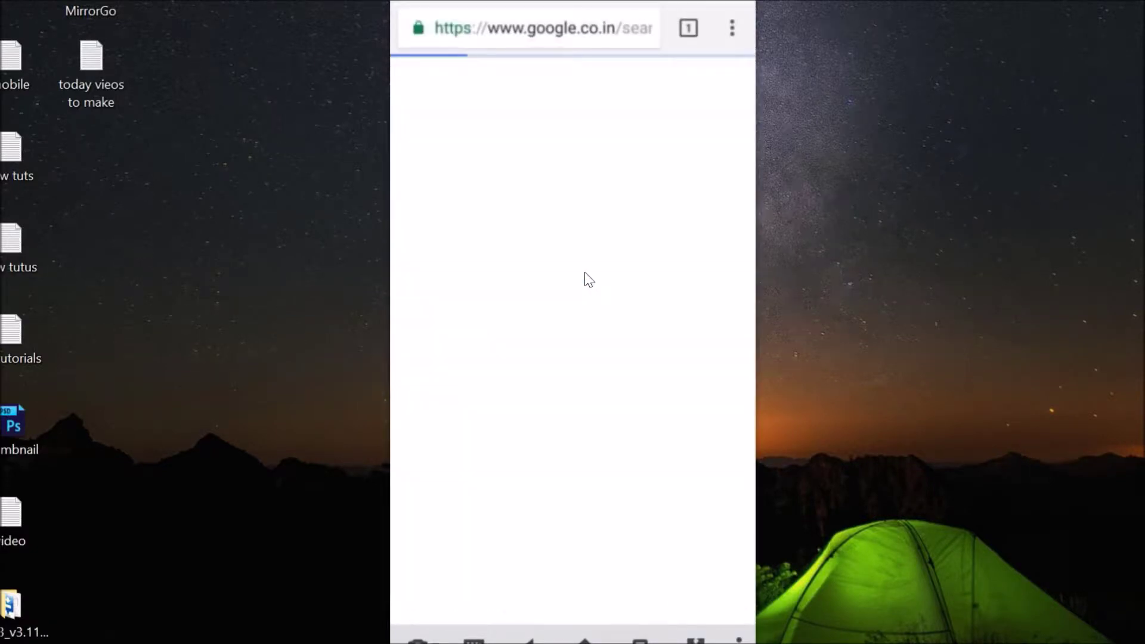
{"action": "left_click", "coordinate": [557, 358]}
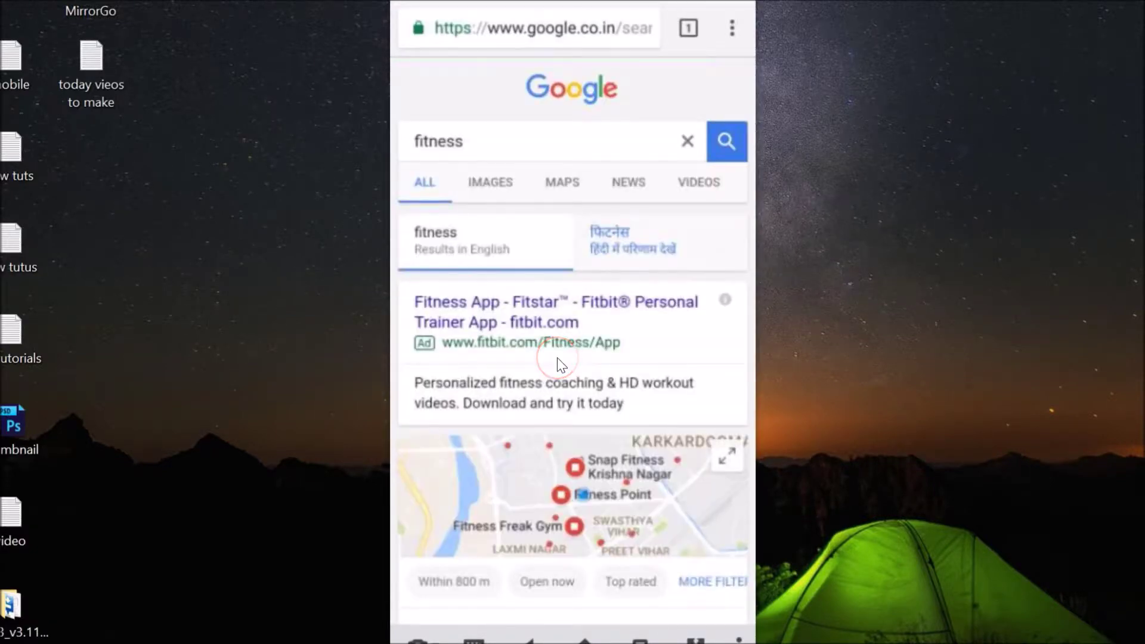
{"action": "scroll", "coordinate": [557, 363], "scroll_direction": "down", "scroll_amount": 5}
{"action": "scroll", "coordinate": [557, 362], "scroll_direction": "down", "scroll_amount": 5}
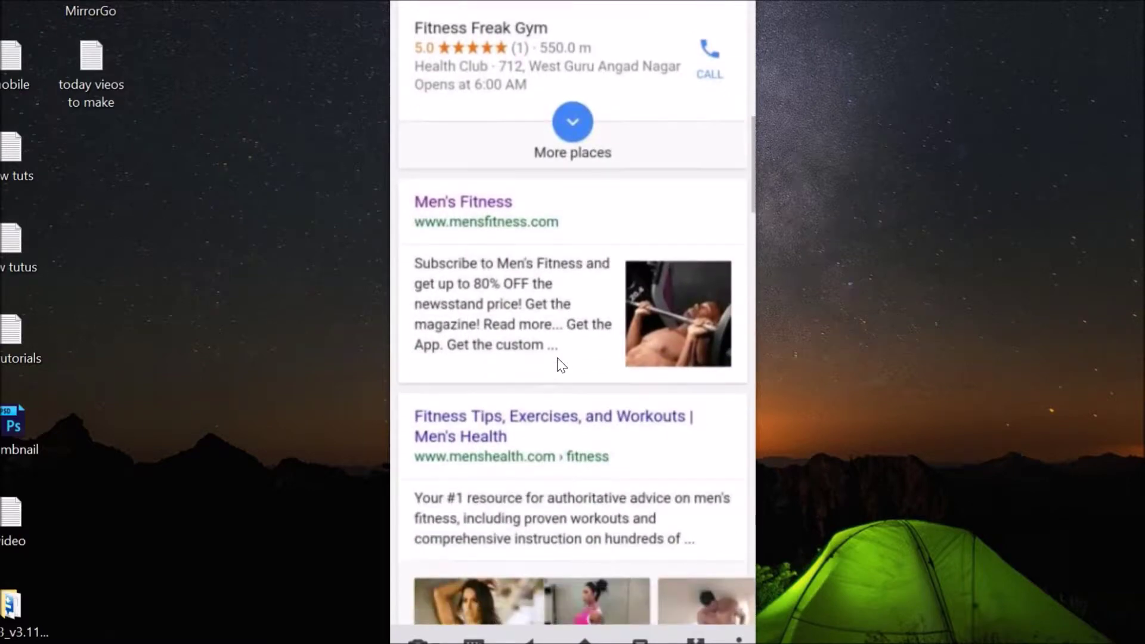
{"action": "left_click", "coordinate": [487, 202]}
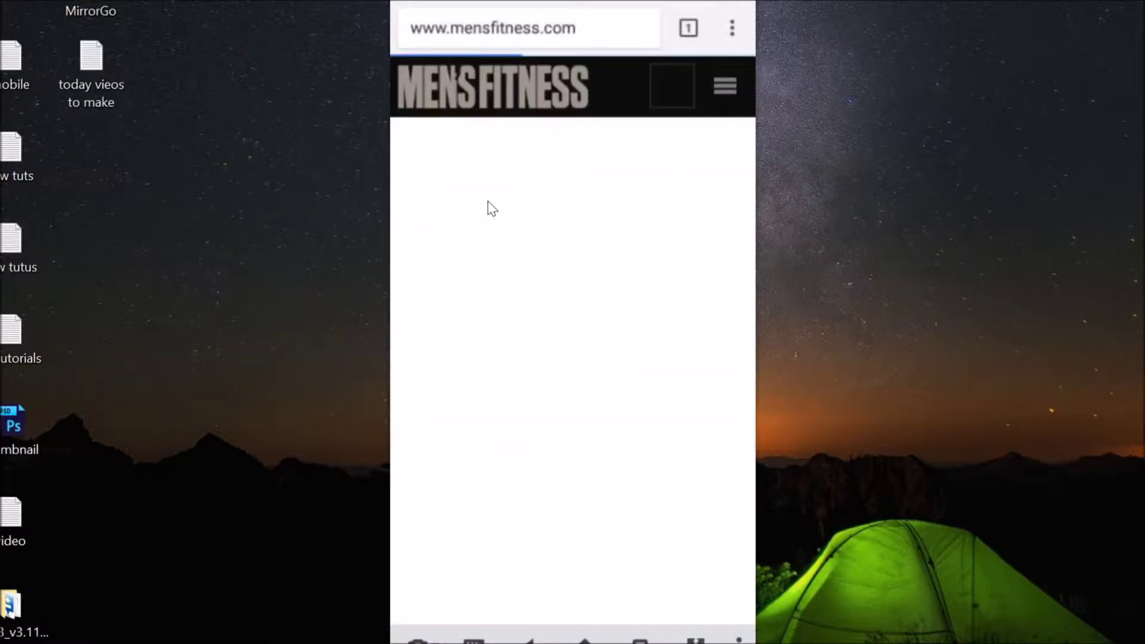
Scroll through the loaded mensfitness.com homepage, then return to its top
{"action": "mouse_move", "coordinate": [625, 372]}
{"action": "left_mouse_down"}
{"action": "mouse_move", "coordinate": [566, 421]}
{"action": "mouse_move", "coordinate": [618, 348]}
{"action": "mouse_move", "coordinate": [606, 453]}
{"action": "left_mouse_up"}
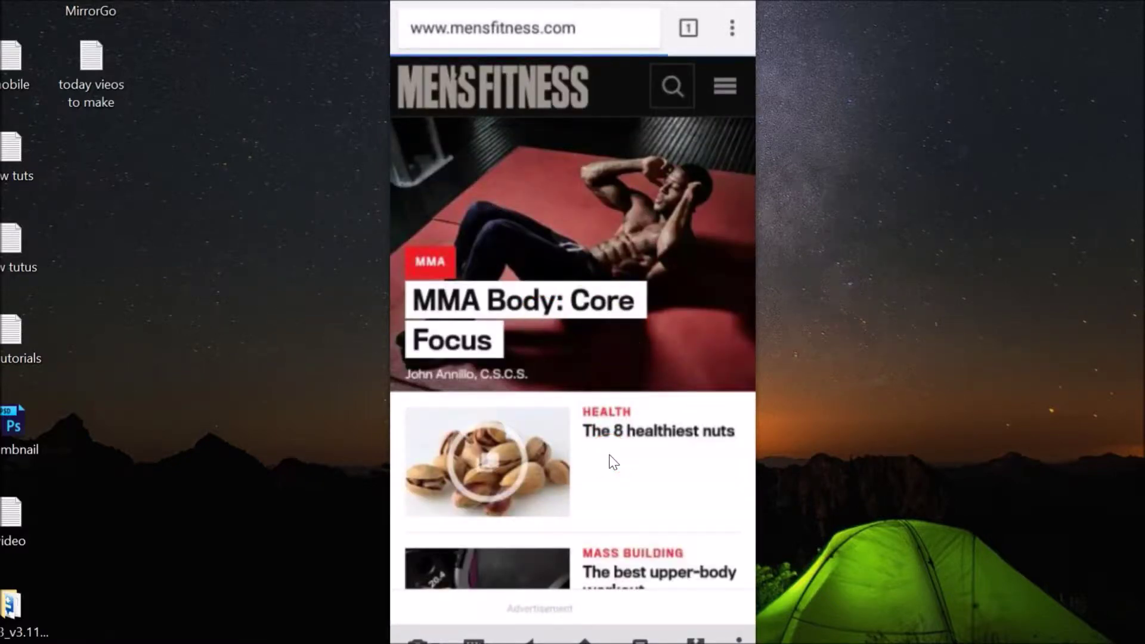
{"action": "scroll", "coordinate": [609, 462], "scroll_direction": "down", "scroll_amount": 3}
{"action": "scroll", "coordinate": [609, 461], "scroll_direction": "down", "scroll_amount": 3}
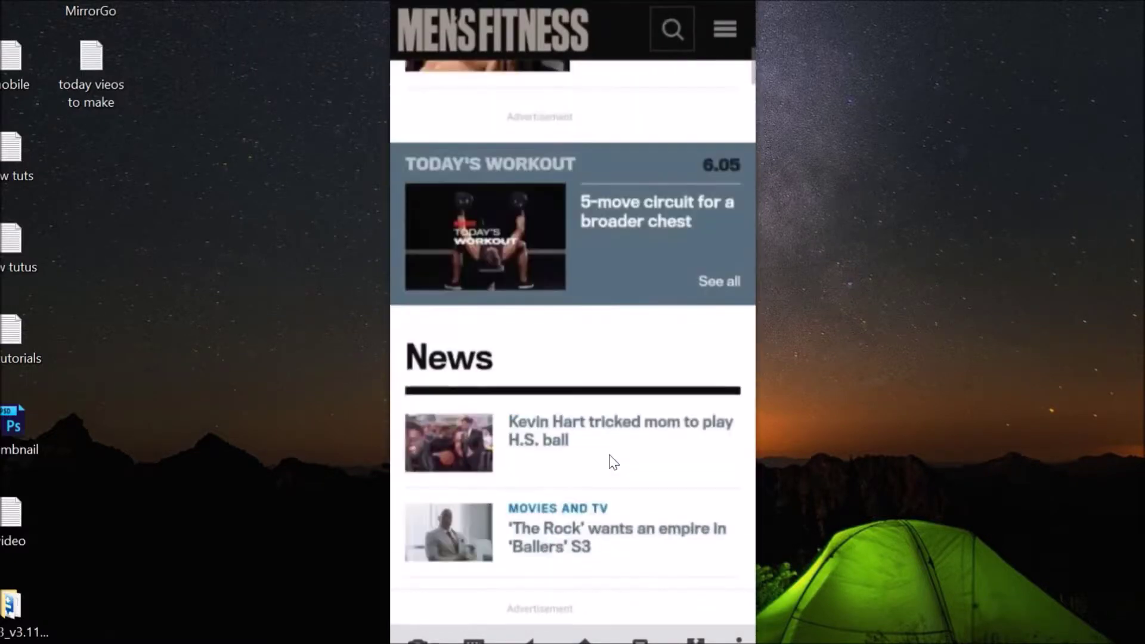
{"action": "scroll", "coordinate": [609, 461], "scroll_direction": "up", "scroll_amount": 3}
{"action": "scroll", "coordinate": [609, 462], "scroll_direction": "up", "scroll_amount": 3}
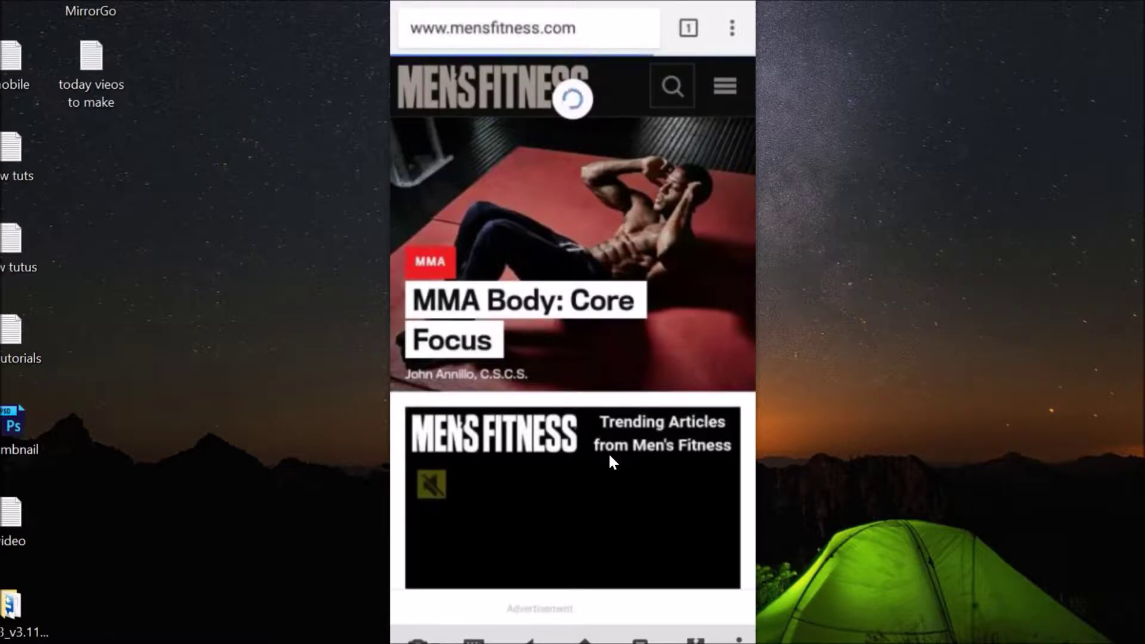
{"action": "left_click", "coordinate": [722, 212]}
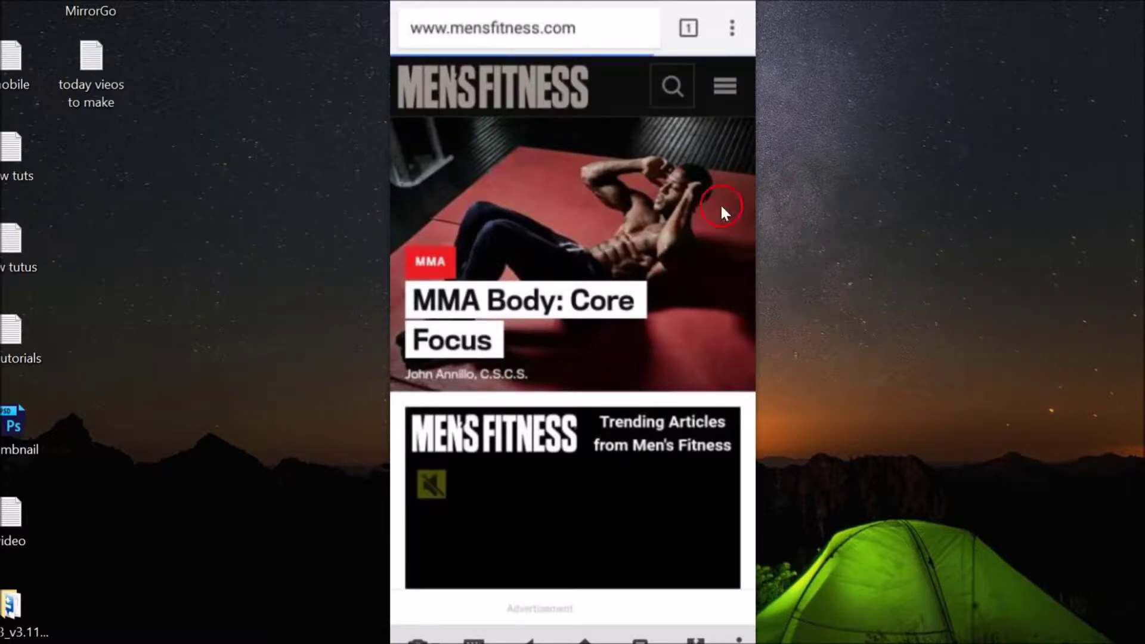
Send the Men's Fitness page to printing through Chrome's Share menu
{"action": "left_click", "coordinate": [734, 27]}
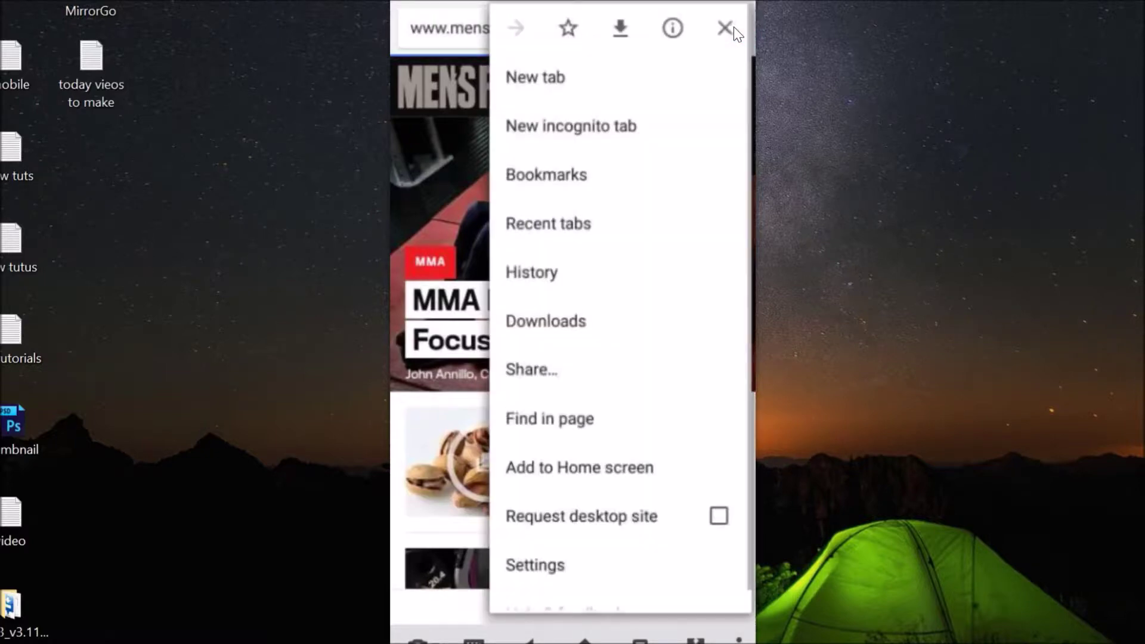
{"action": "left_click", "coordinate": [530, 374]}
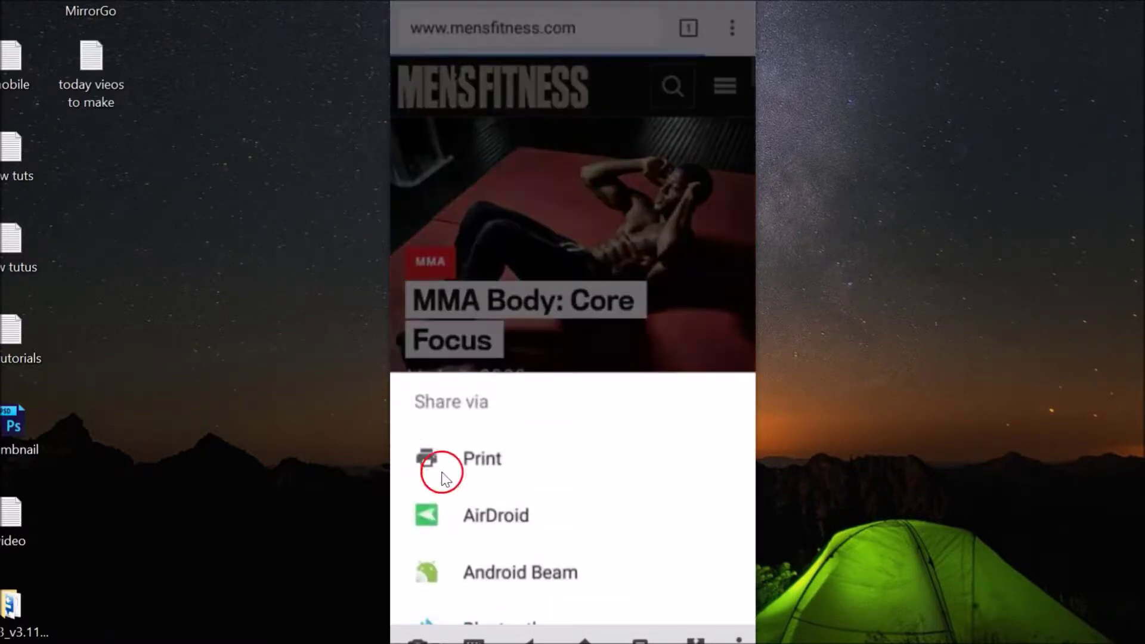
{"action": "left_click", "coordinate": [482, 461]}
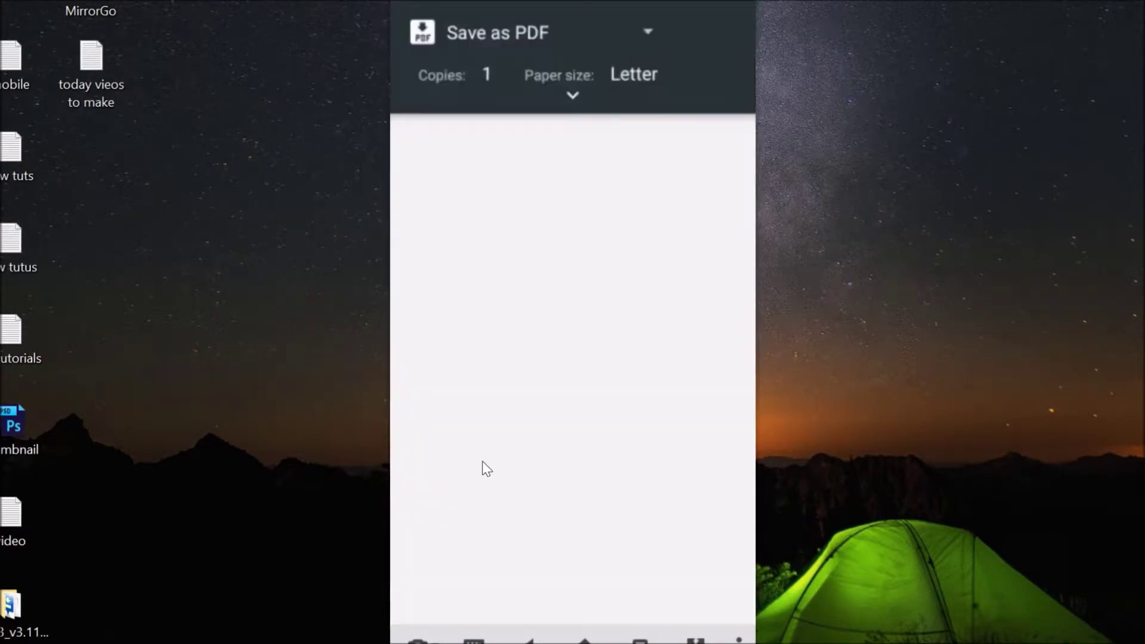
Review the 16-page Letter-size preview and save it as a PDF
{"action": "left_click", "coordinate": [519, 212]}
{"action": "left_click", "coordinate": [498, 116]}
{"action": "left_click", "coordinate": [532, 417]}
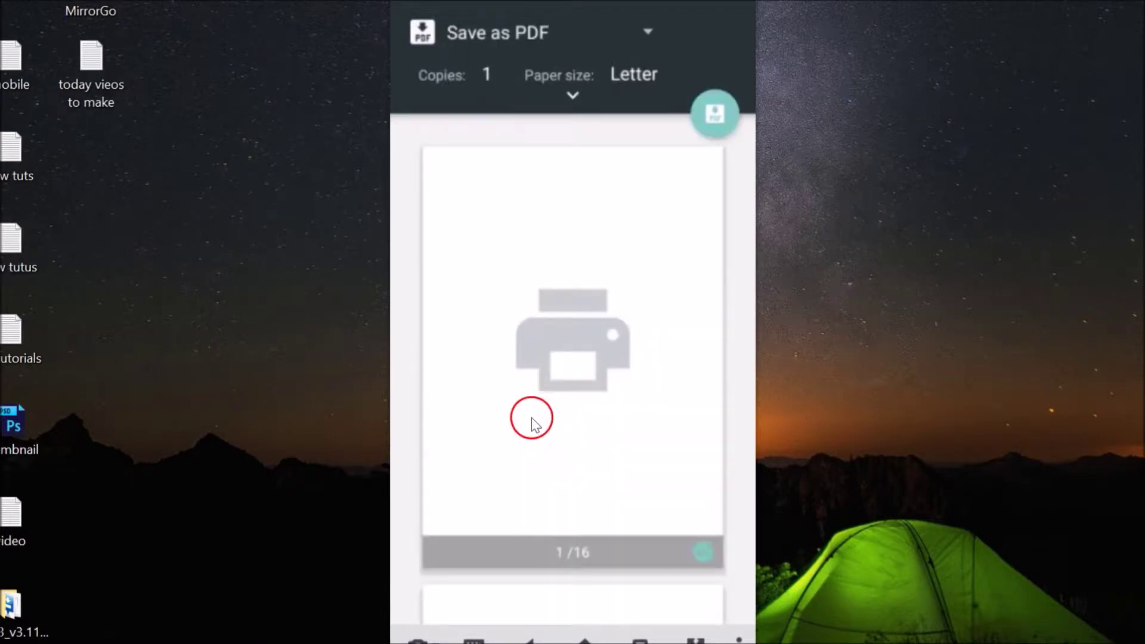
{"action": "left_click", "coordinate": [602, 462]}
{"action": "left_click", "coordinate": [569, 400]}
{"action": "left_click", "coordinate": [467, 97]}
{"action": "left_click", "coordinate": [600, 426]}
{"action": "left_click", "coordinate": [595, 558]}
{"action": "left_click_drag", "start_coordinate": [565, 414], "coordinate": [564, 395]}
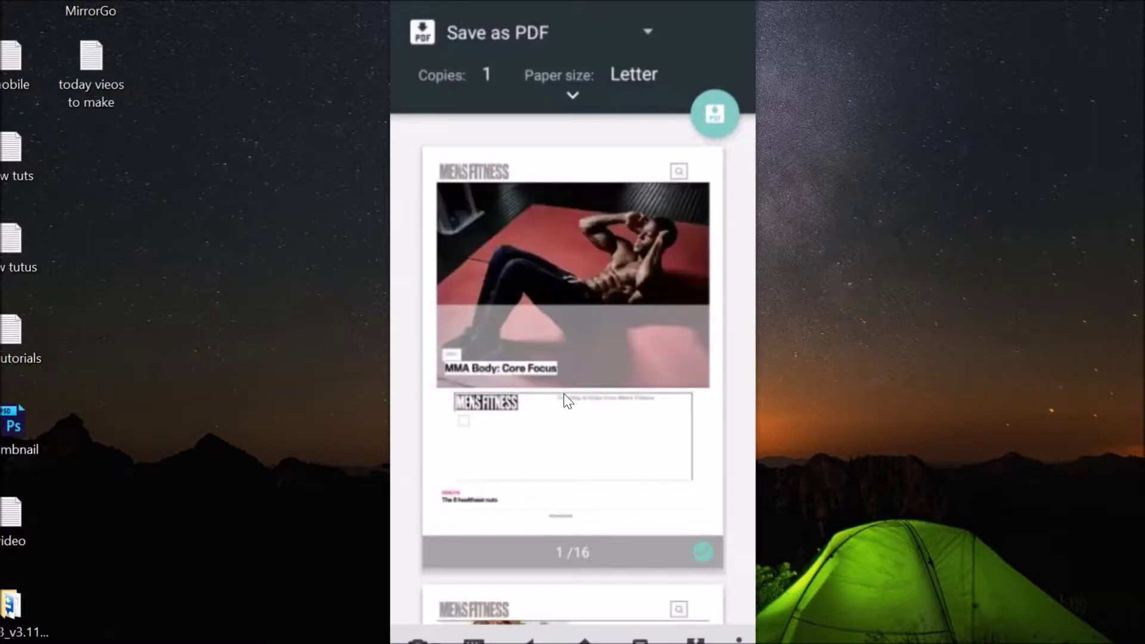
{"action": "scroll", "coordinate": [564, 400], "scroll_direction": "down", "scroll_amount": 3}
{"action": "scroll", "coordinate": [564, 400], "scroll_direction": "down", "scroll_amount": 3}
{"action": "scroll", "coordinate": [563, 400], "scroll_direction": "down", "scroll_amount": 3}
{"action": "scroll", "coordinate": [563, 400], "scroll_direction": "down", "scroll_amount": 3}
{"action": "scroll", "coordinate": [564, 396], "scroll_direction": "down", "scroll_amount": 2}
{"action": "scroll", "coordinate": [563, 396], "scroll_direction": "down", "scroll_amount": 3}
{"action": "scroll", "coordinate": [564, 396], "scroll_direction": "down", "scroll_amount": 3}
{"action": "scroll", "coordinate": [563, 396], "scroll_direction": "up", "scroll_amount": 8}
{"action": "scroll", "coordinate": [564, 400], "scroll_direction": "up", "scroll_amount": 8}
{"action": "scroll", "coordinate": [563, 400], "scroll_direction": "up", "scroll_amount": 3}
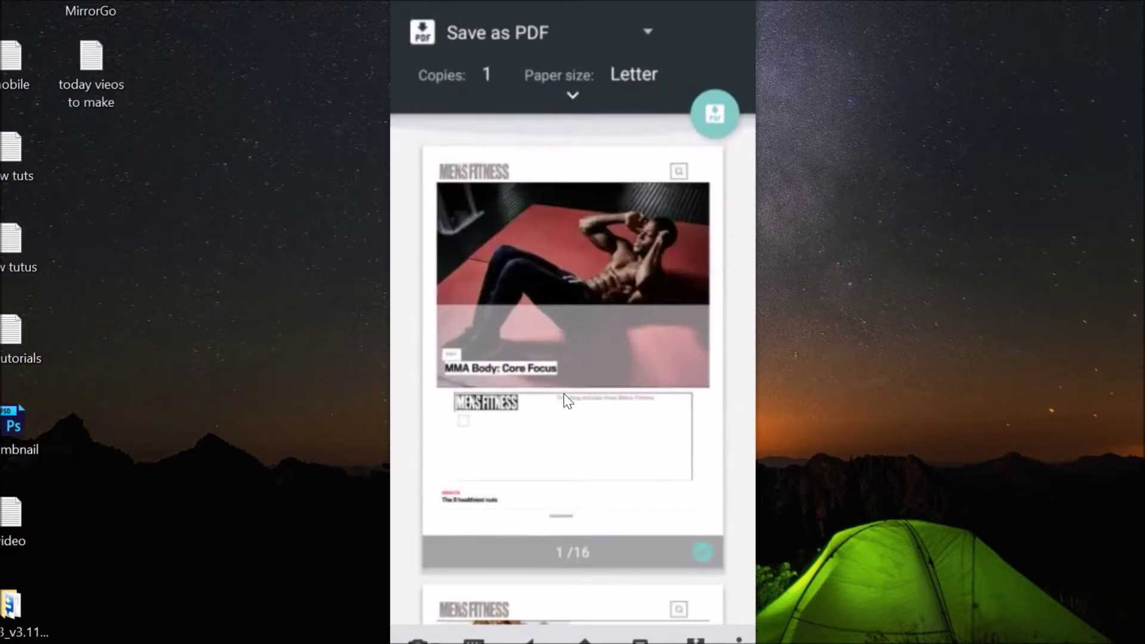
{"action": "left_click", "coordinate": [840, 269]}
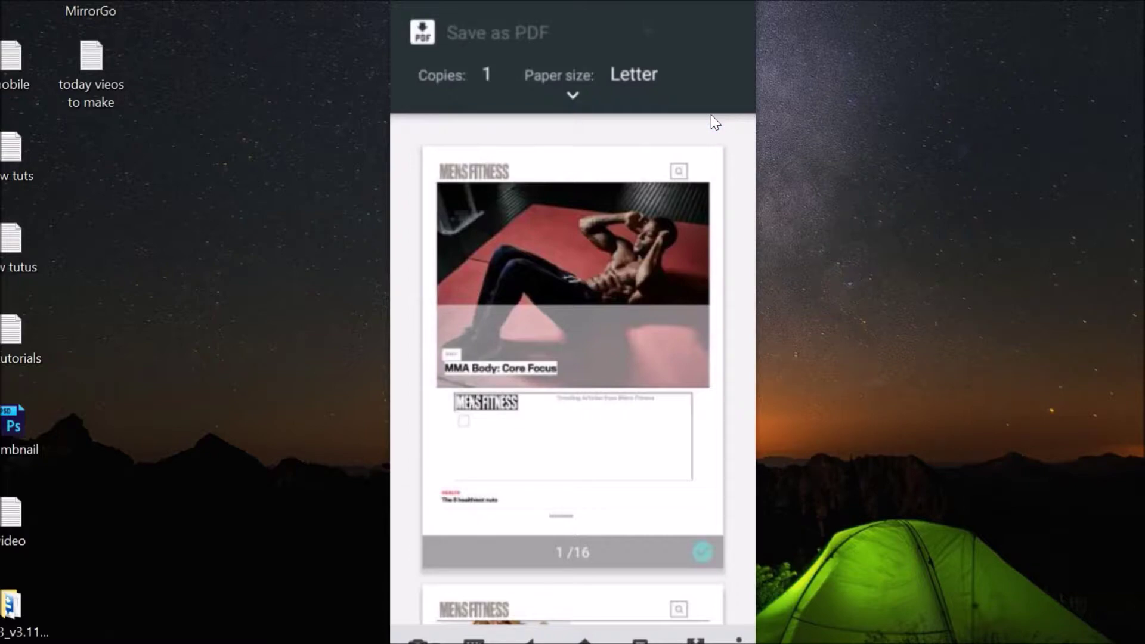
{"action": "left_click", "coordinate": [641, 360]}
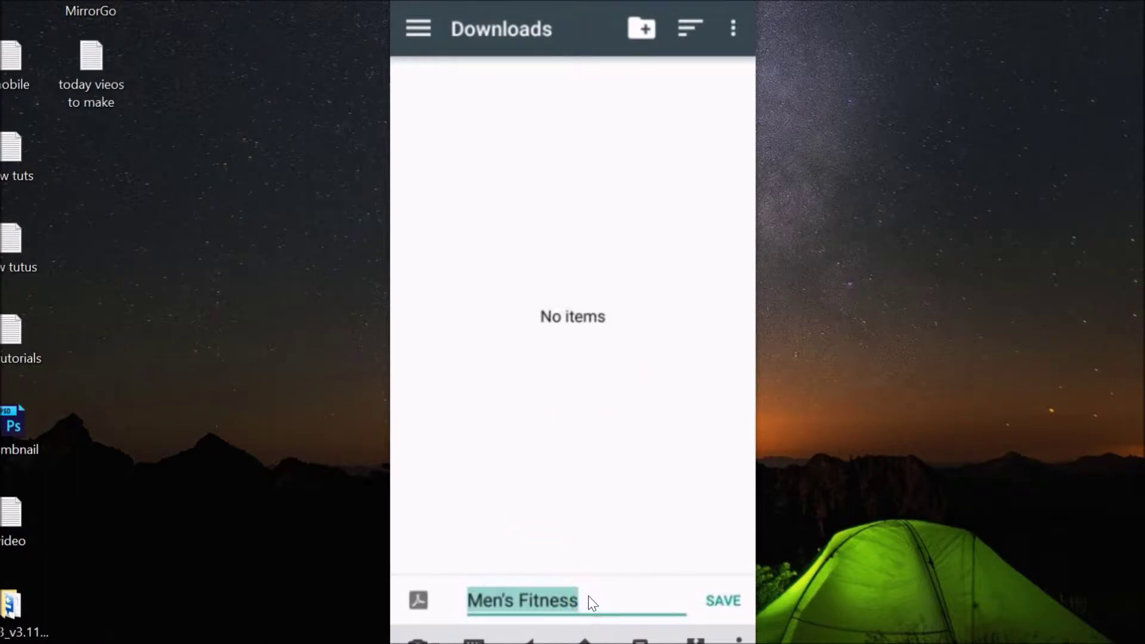
Save the PDF as 'Men's Fitness' in Downloads and try opening it
{"action": "left_click", "coordinate": [721, 603]}
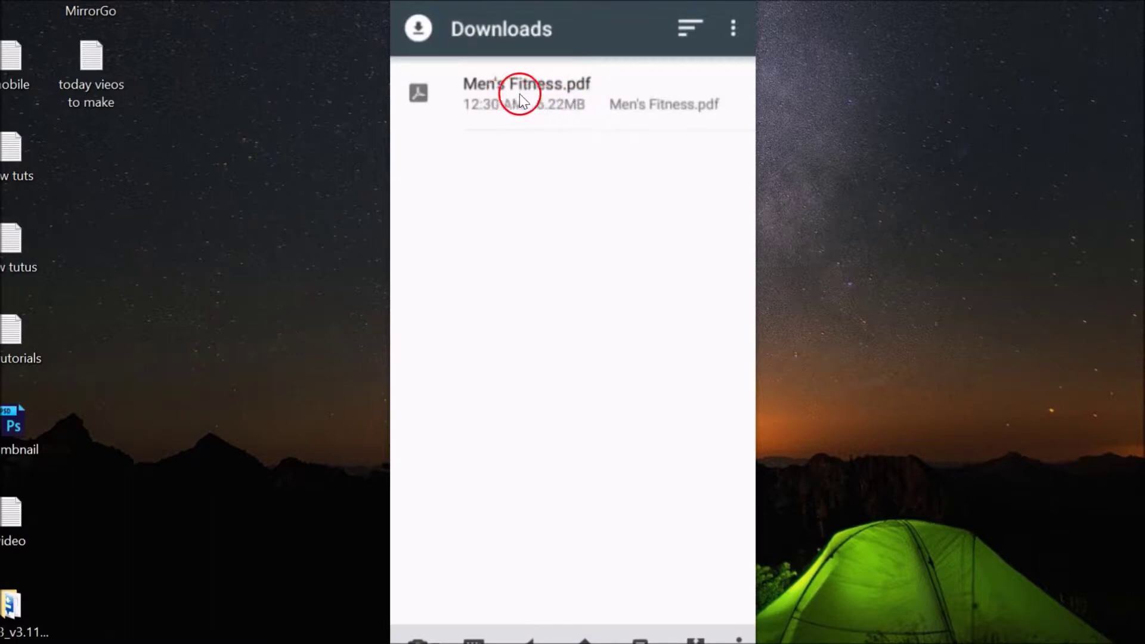
{"action": "left_click", "coordinate": [576, 98]}
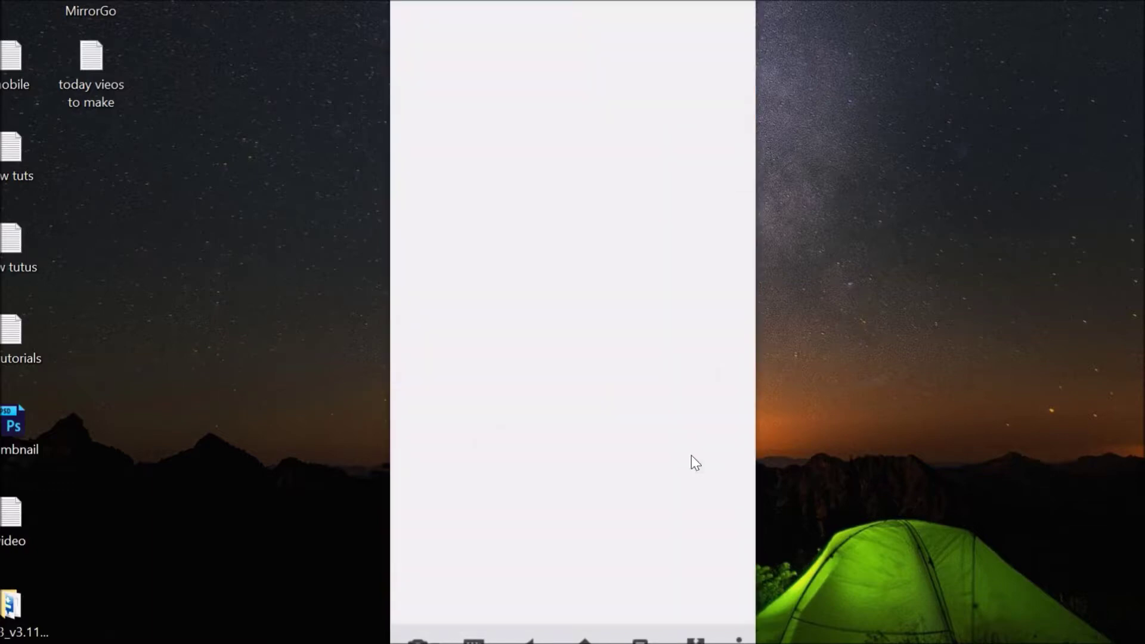
Install Adobe Acrobat Reader from Play Store, accepting its requested permissions
{"action": "left_click", "coordinate": [585, 225]}
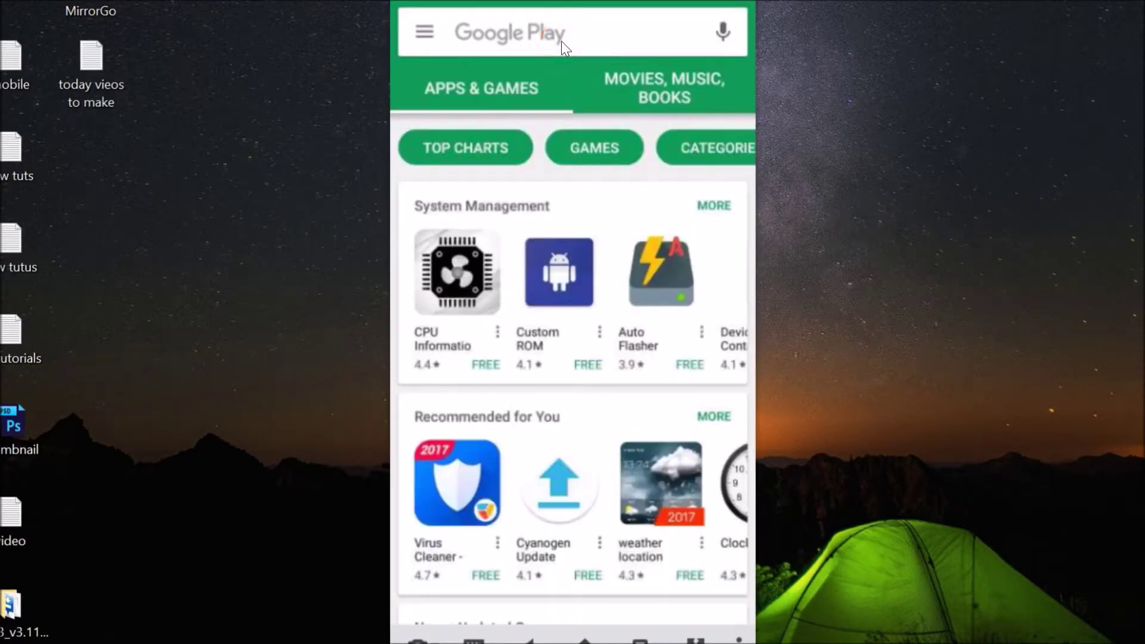
{"action": "left_click", "coordinate": [561, 41]}
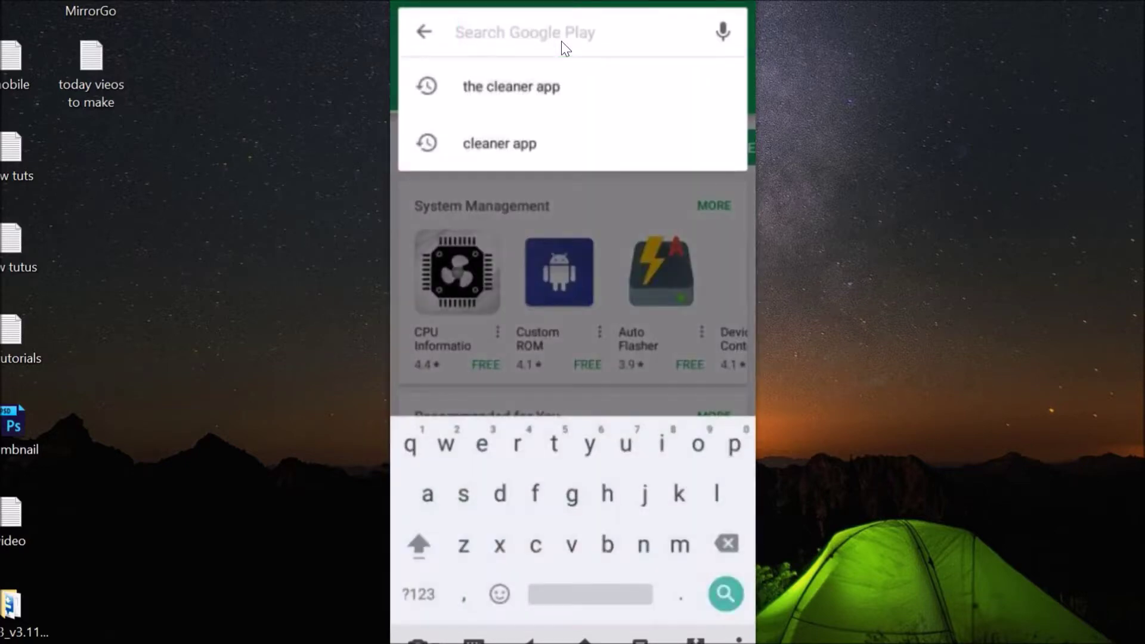
{"action": "type", "text": "adob"}
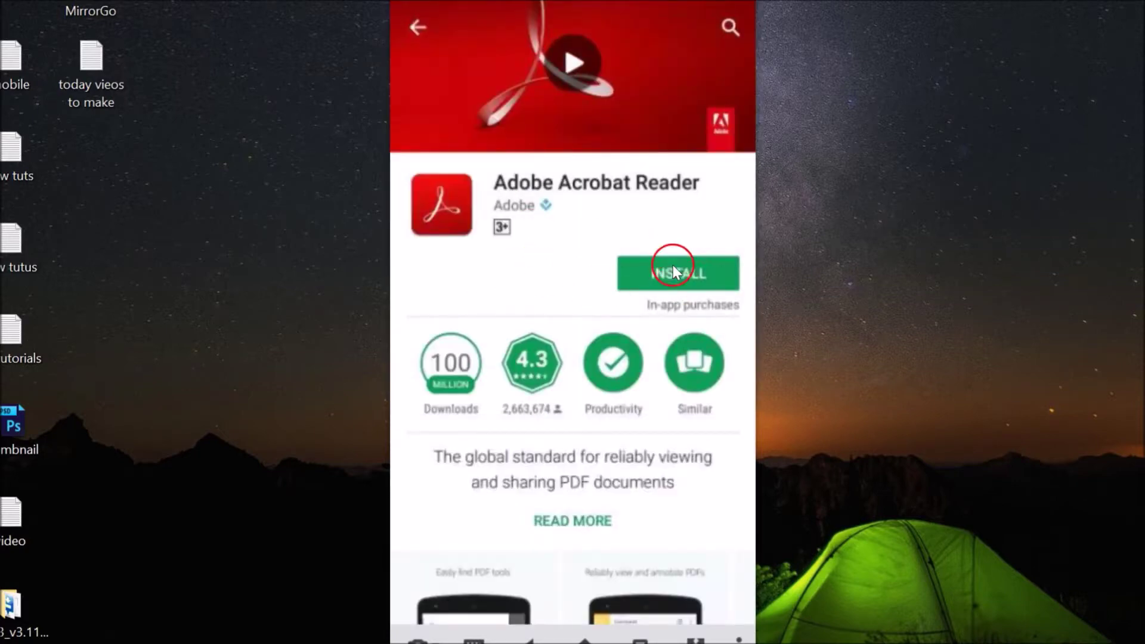
{"action": "left_click", "coordinate": [675, 283]}
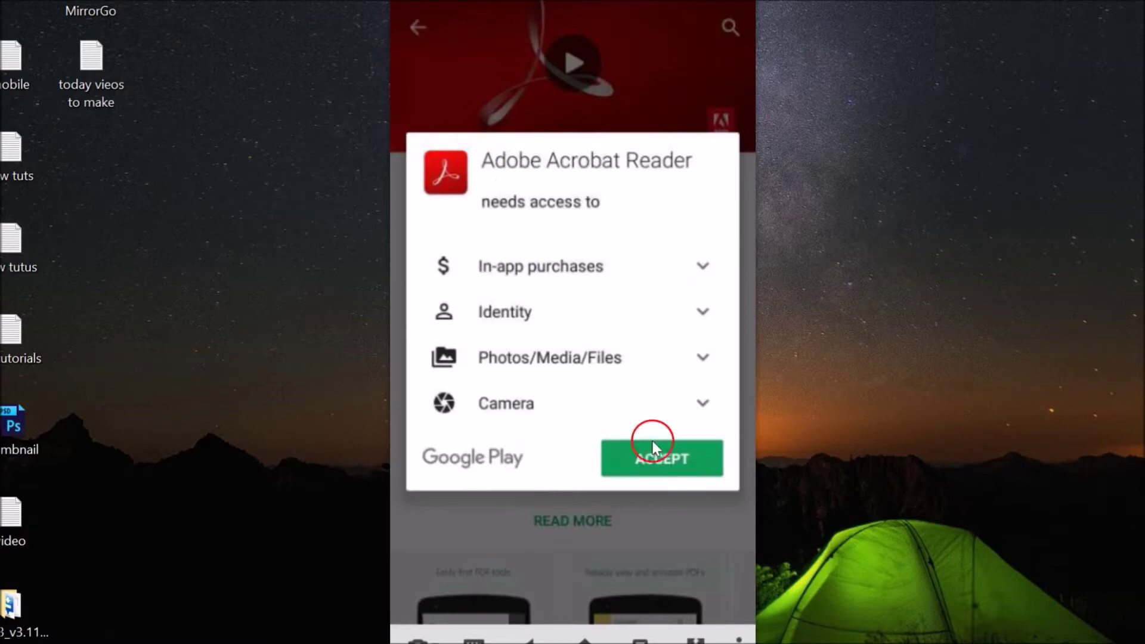
{"action": "left_click", "coordinate": [658, 454]}
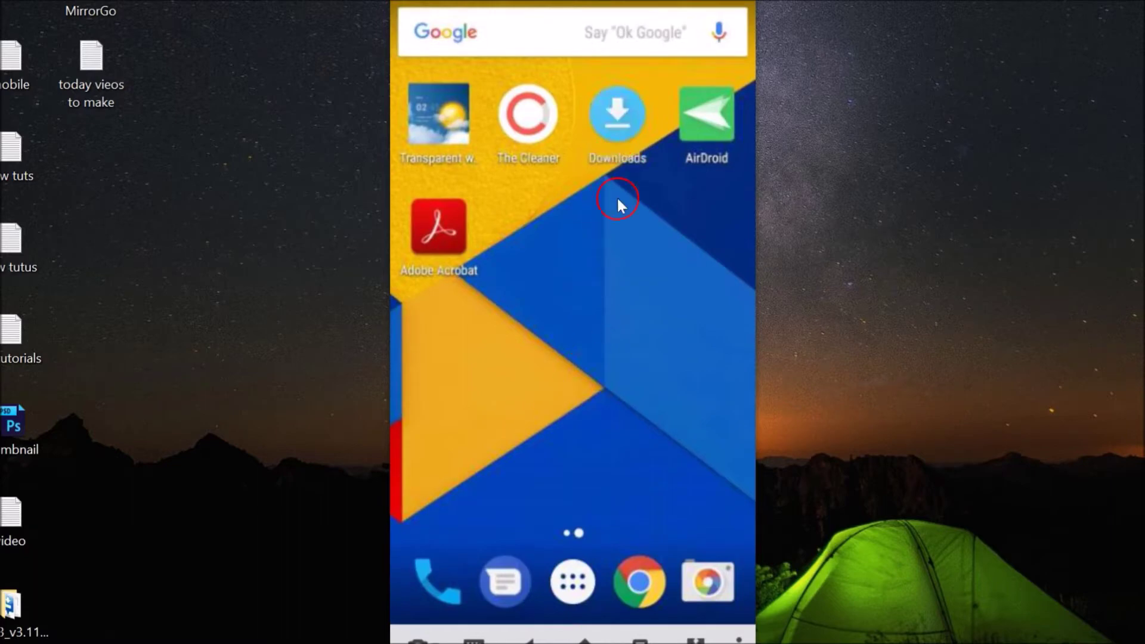
Open Men's Fitness.pdf from the Downloads app in Adobe Acrobat Reader
{"action": "left_click", "coordinate": [620, 150]}
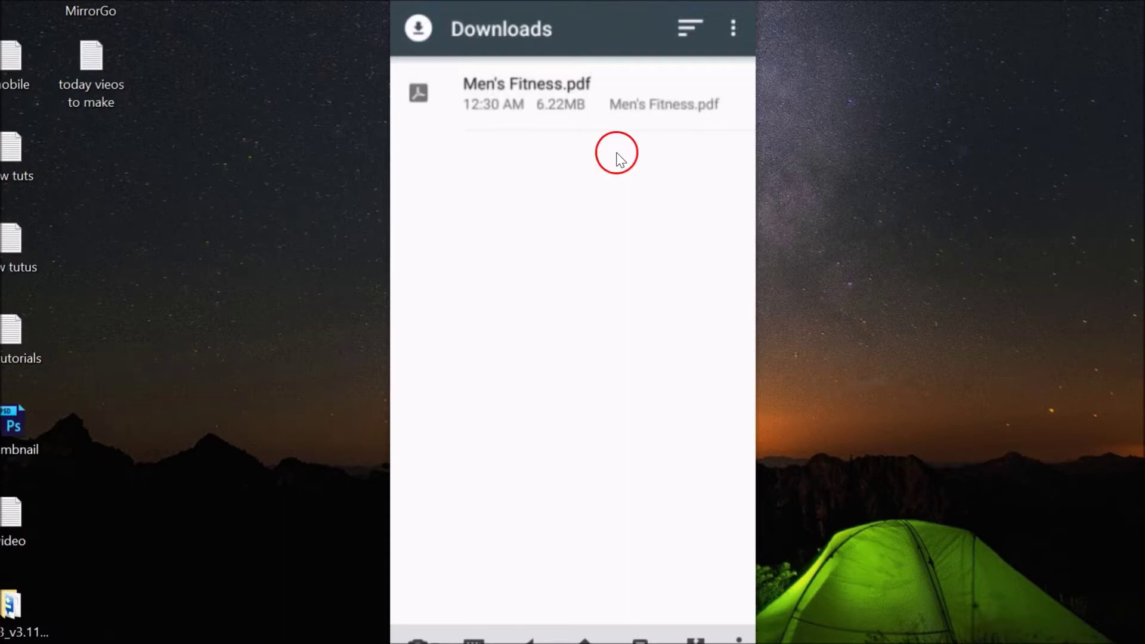
{"action": "left_click", "coordinate": [604, 108]}
{"action": "left_click", "coordinate": [617, 376]}
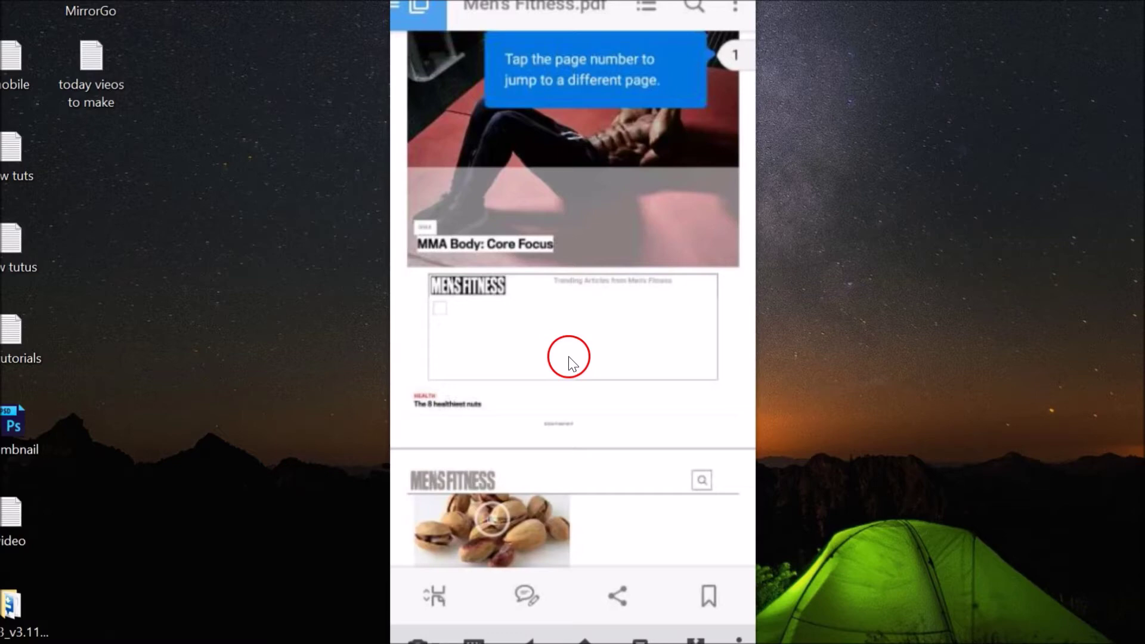
{"action": "scroll", "coordinate": [569, 359], "scroll_direction": "down", "scroll_amount": 5}
{"action": "scroll", "coordinate": [569, 360], "scroll_direction": "down", "scroll_amount": 5}
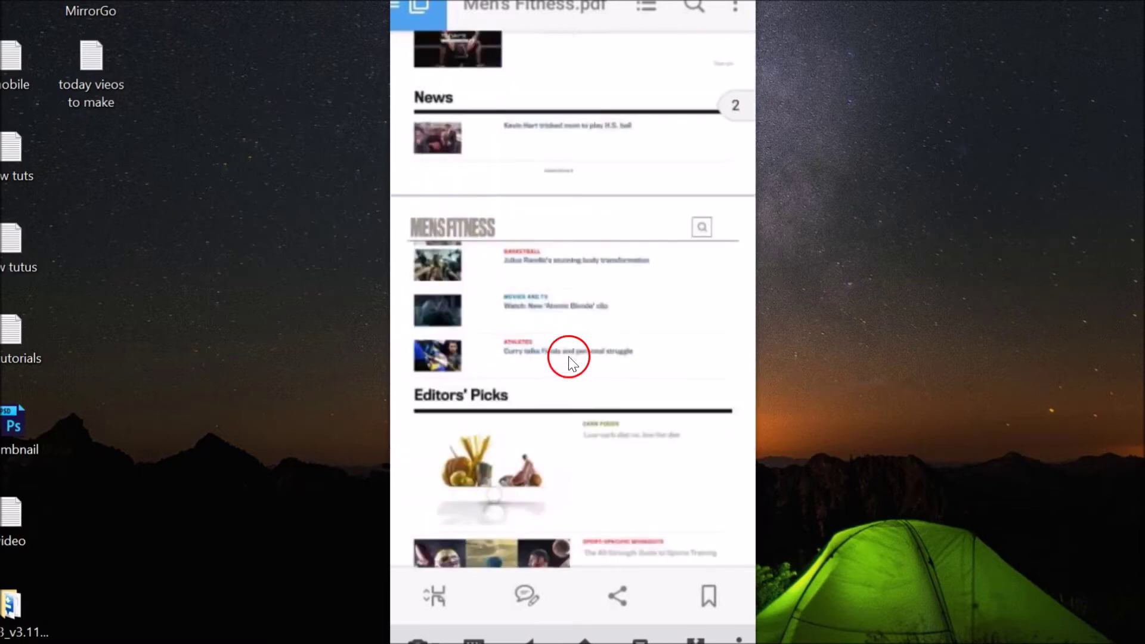
{"action": "scroll", "coordinate": [569, 360], "scroll_direction": "down", "scroll_amount": 2}
{"action": "scroll", "coordinate": [569, 359], "scroll_direction": "down", "scroll_amount": 5}
{"action": "scroll", "coordinate": [569, 359], "scroll_direction": "down", "scroll_amount": 5}
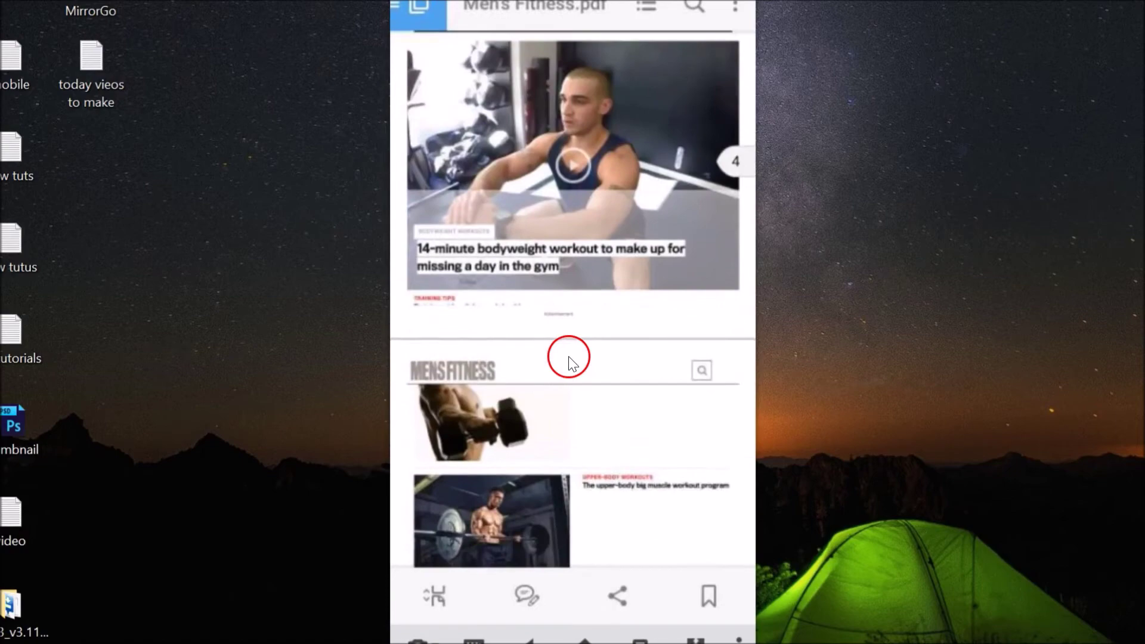
{"action": "scroll", "coordinate": [570, 360], "scroll_direction": "up", "scroll_amount": 5}
{"action": "scroll", "coordinate": [569, 358], "scroll_direction": "up", "scroll_amount": 5}
{"action": "scroll", "coordinate": [570, 358], "scroll_direction": "up", "scroll_amount": 3}
{"action": "scroll", "coordinate": [569, 358], "scroll_direction": "down", "scroll_amount": 10}
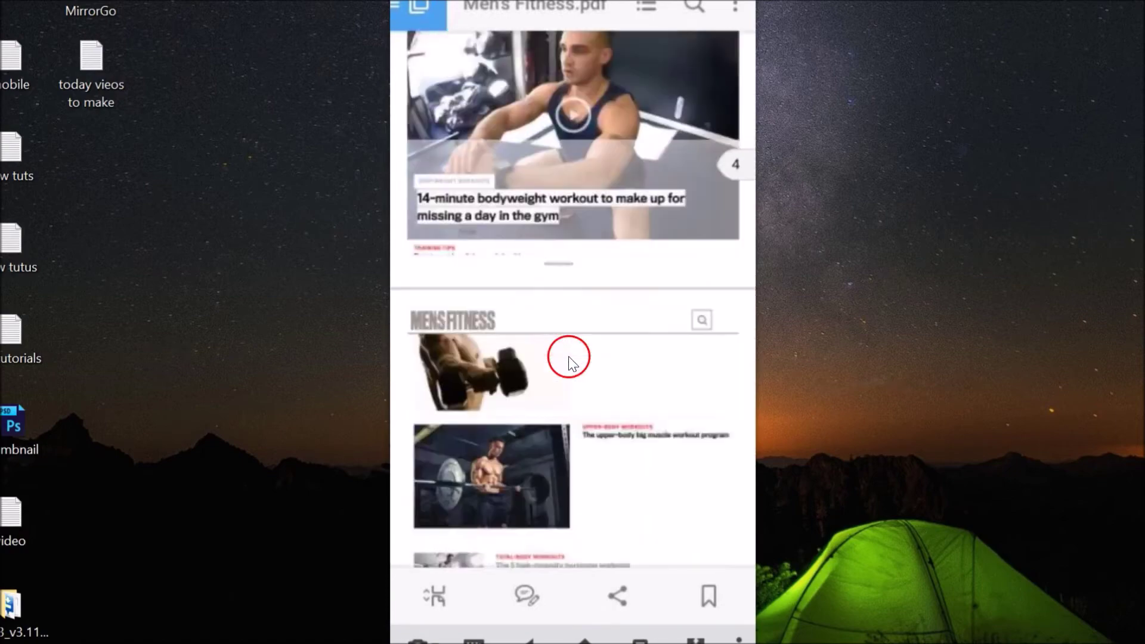
{"action": "scroll", "coordinate": [569, 357], "scroll_direction": "down", "scroll_amount": 5}
{"action": "scroll", "coordinate": [568, 356], "scroll_direction": "down", "scroll_amount": 3}
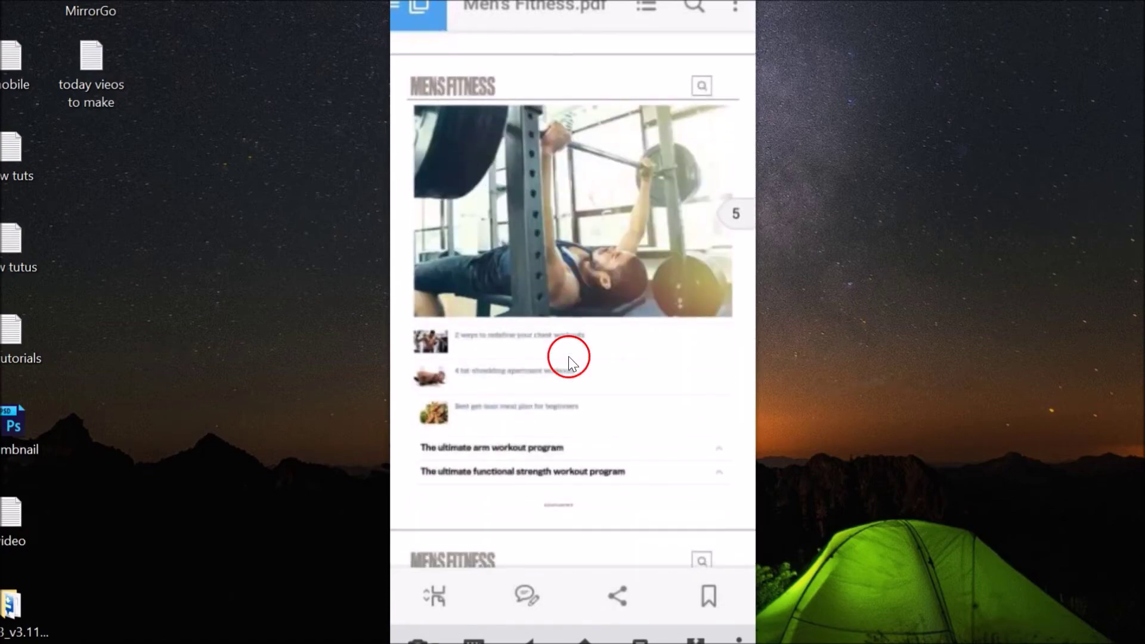